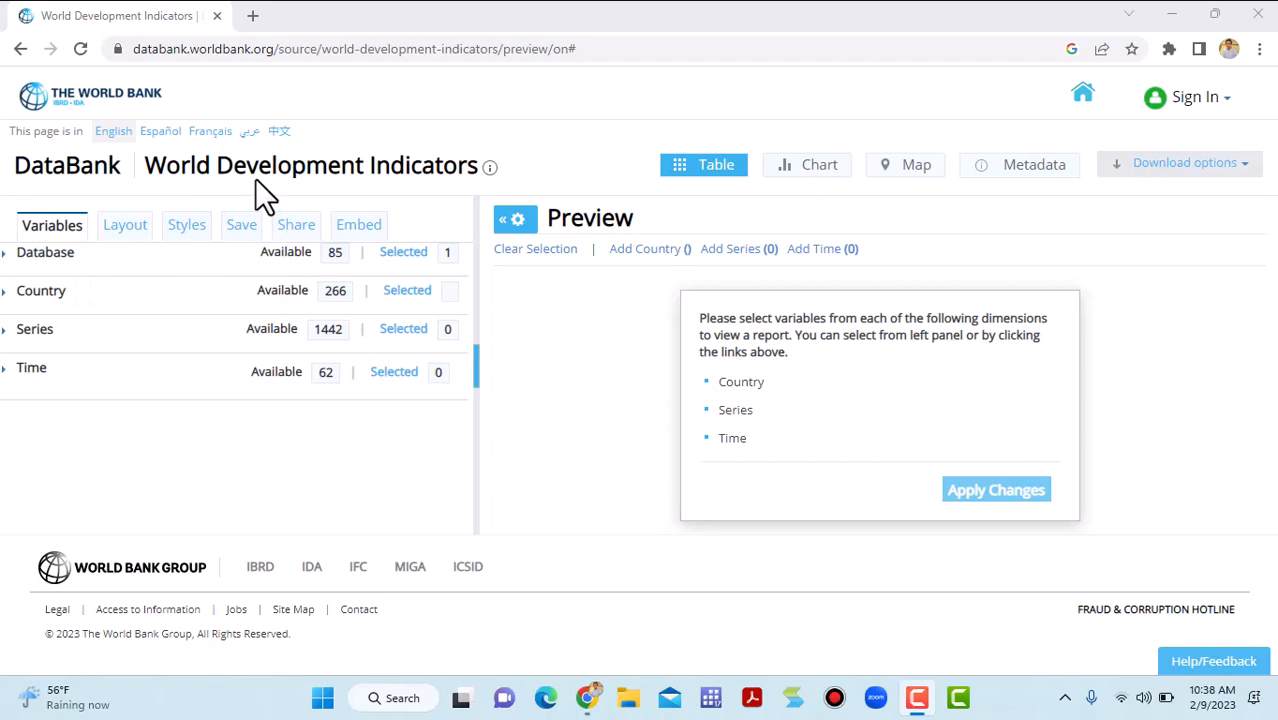
Step: Look over the available databases, keeping World Development Indicators, and select Pakistan as the country
{"action": "left_click", "coordinate": [45, 253]}
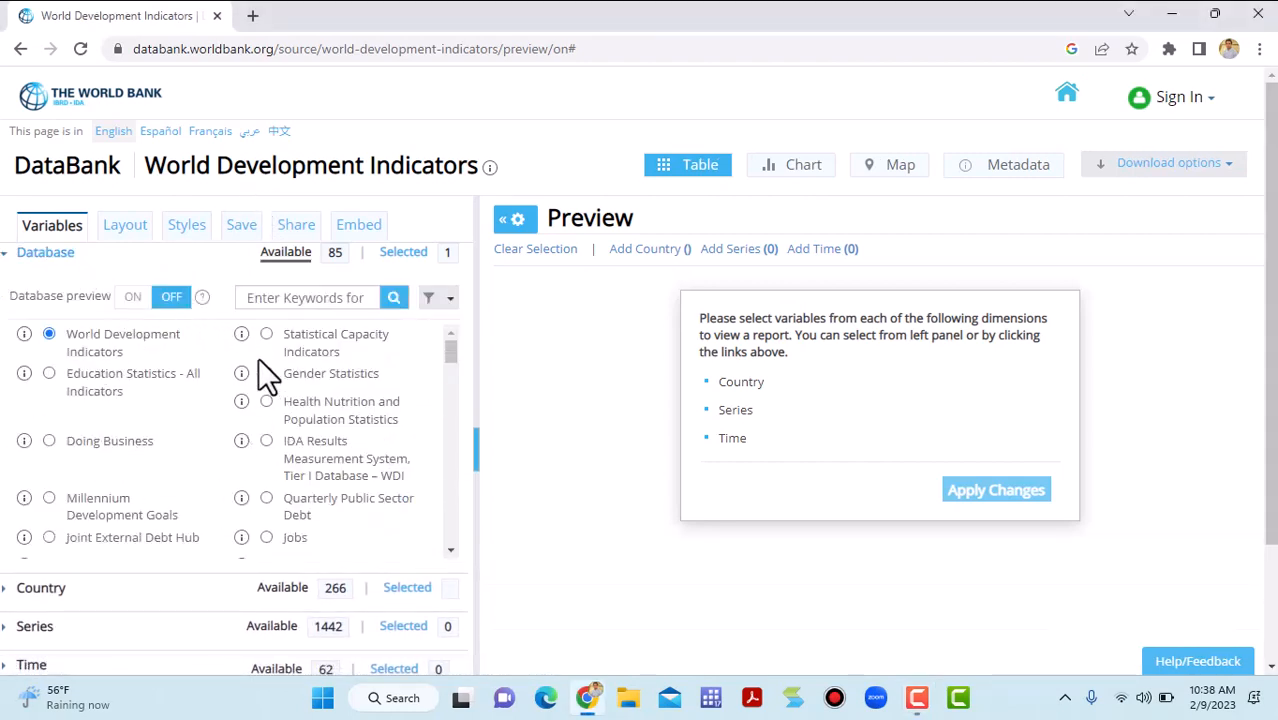
{"action": "left_click", "coordinate": [58, 253]}
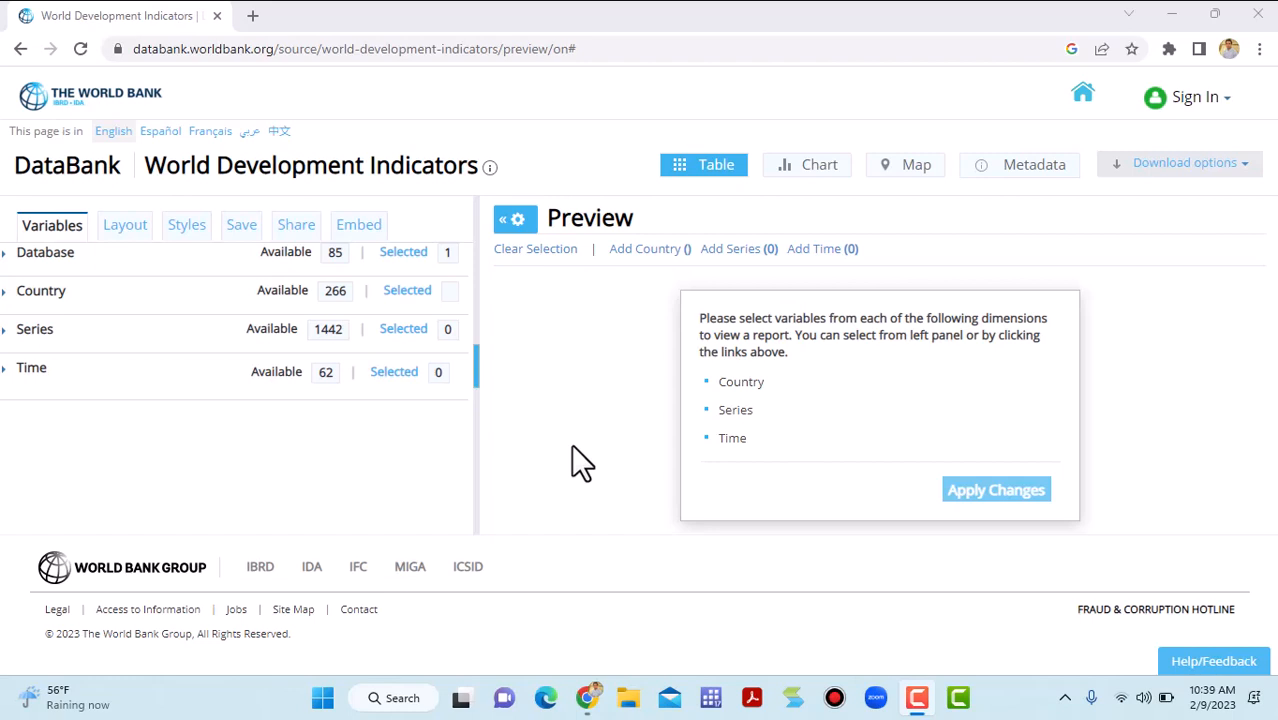
{"action": "left_click", "coordinate": [48, 292]}
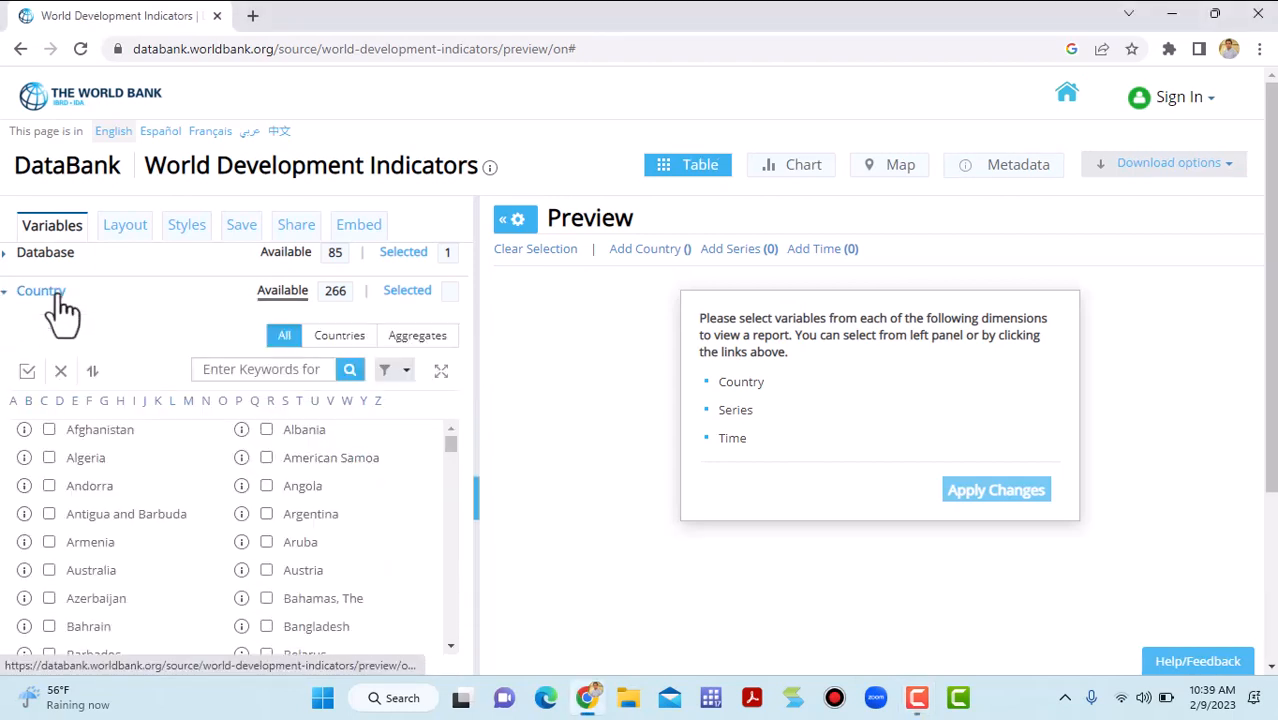
{"action": "left_click", "coordinate": [275, 369]}
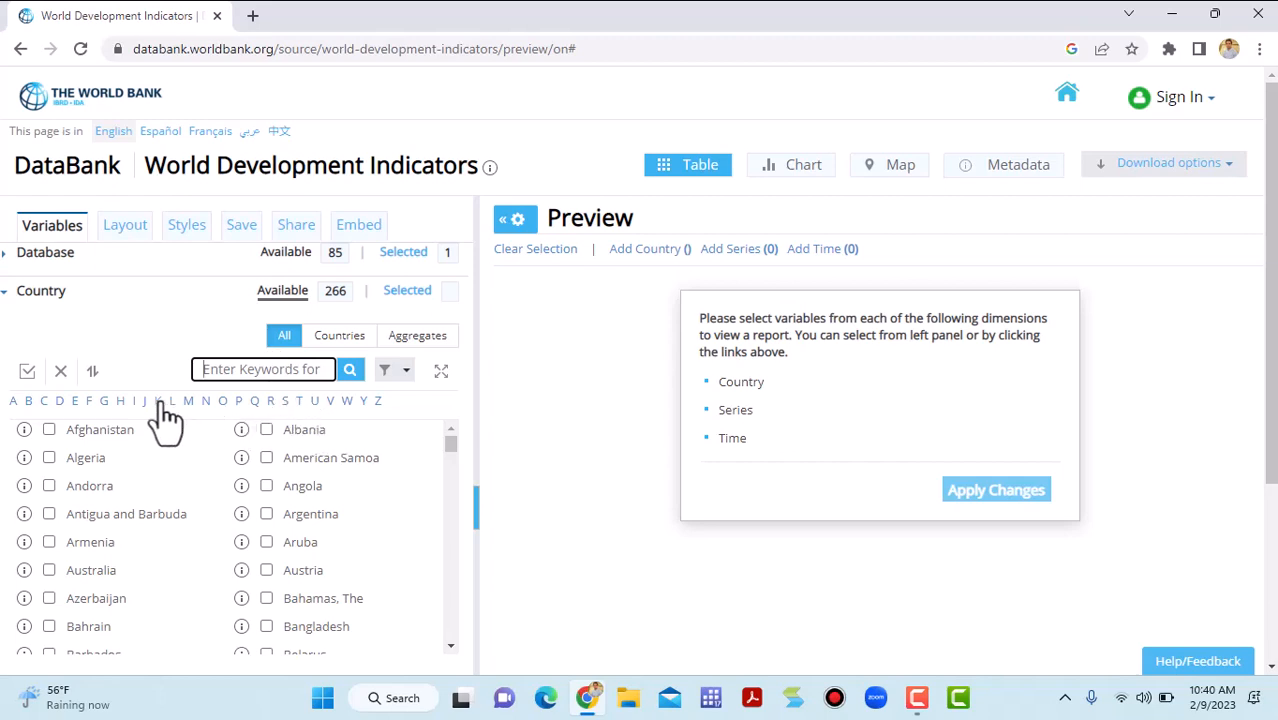
{"action": "left_click", "coordinate": [238, 401]}
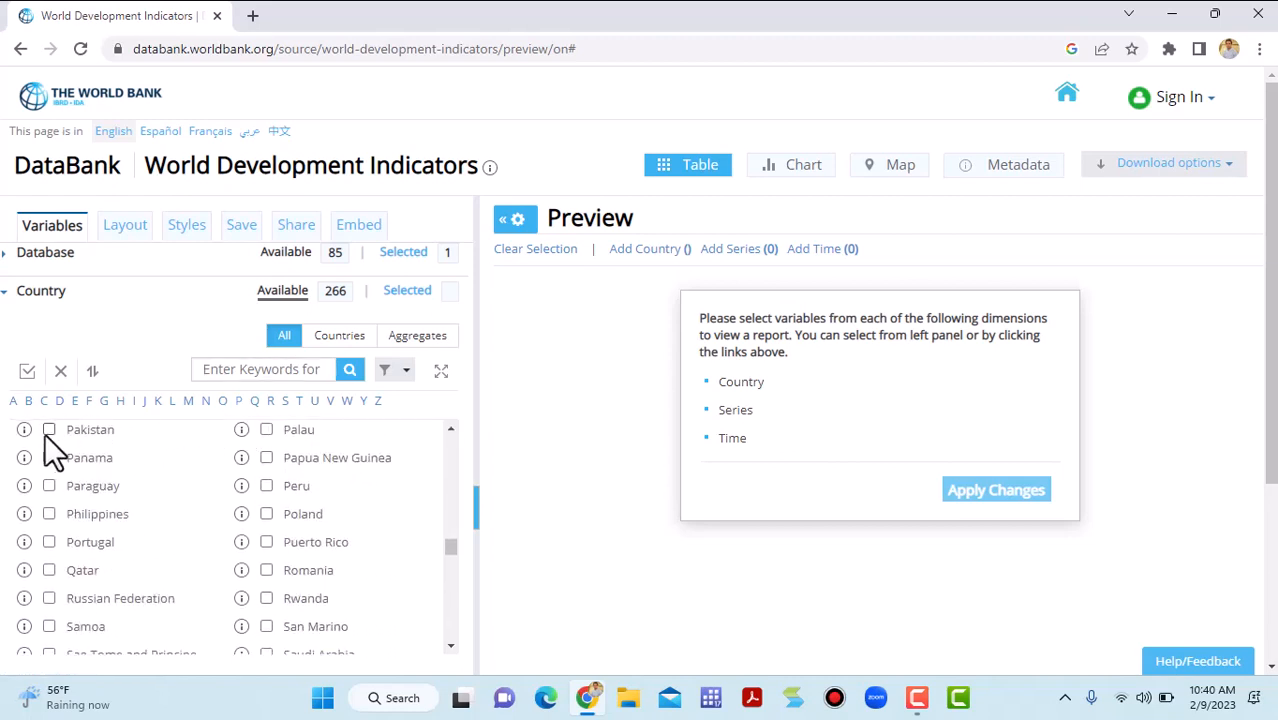
{"action": "left_click", "coordinate": [46, 431]}
{"action": "left_click", "coordinate": [44, 298]}
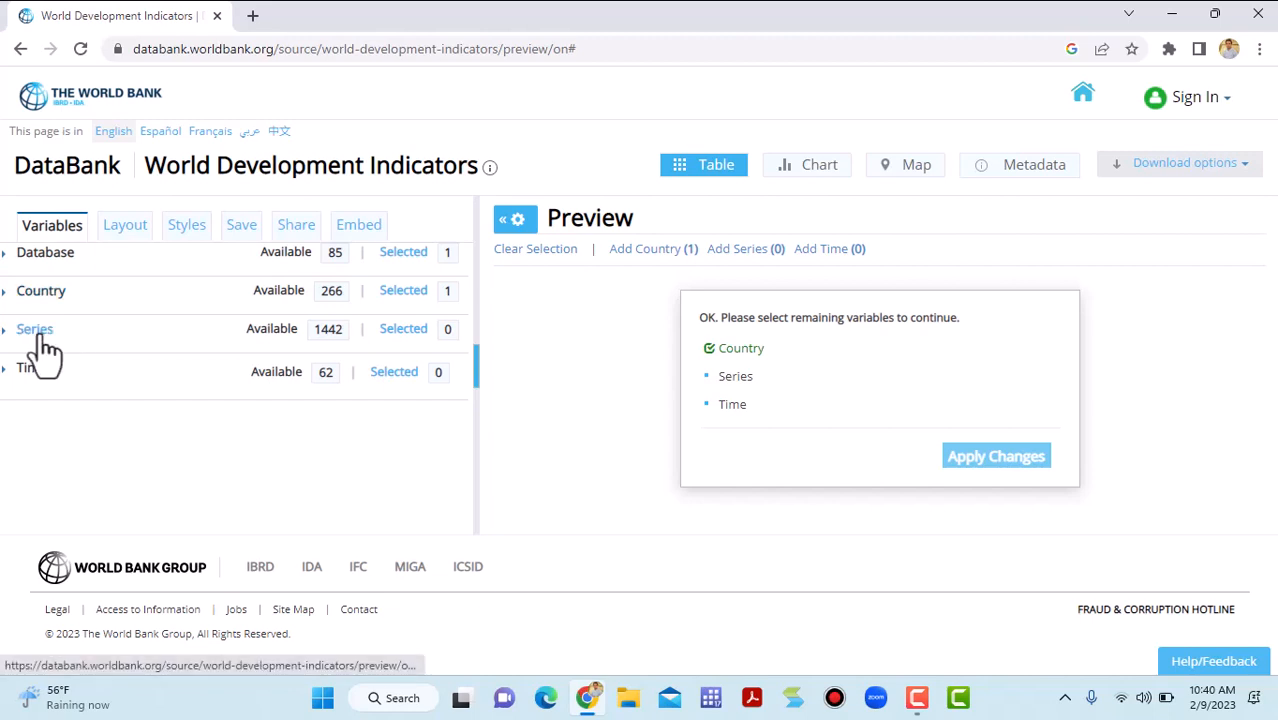
Step: Select the series GDP (constant 2015 US$) from the entries beginning with G
{"action": "left_click", "coordinate": [37, 332]}
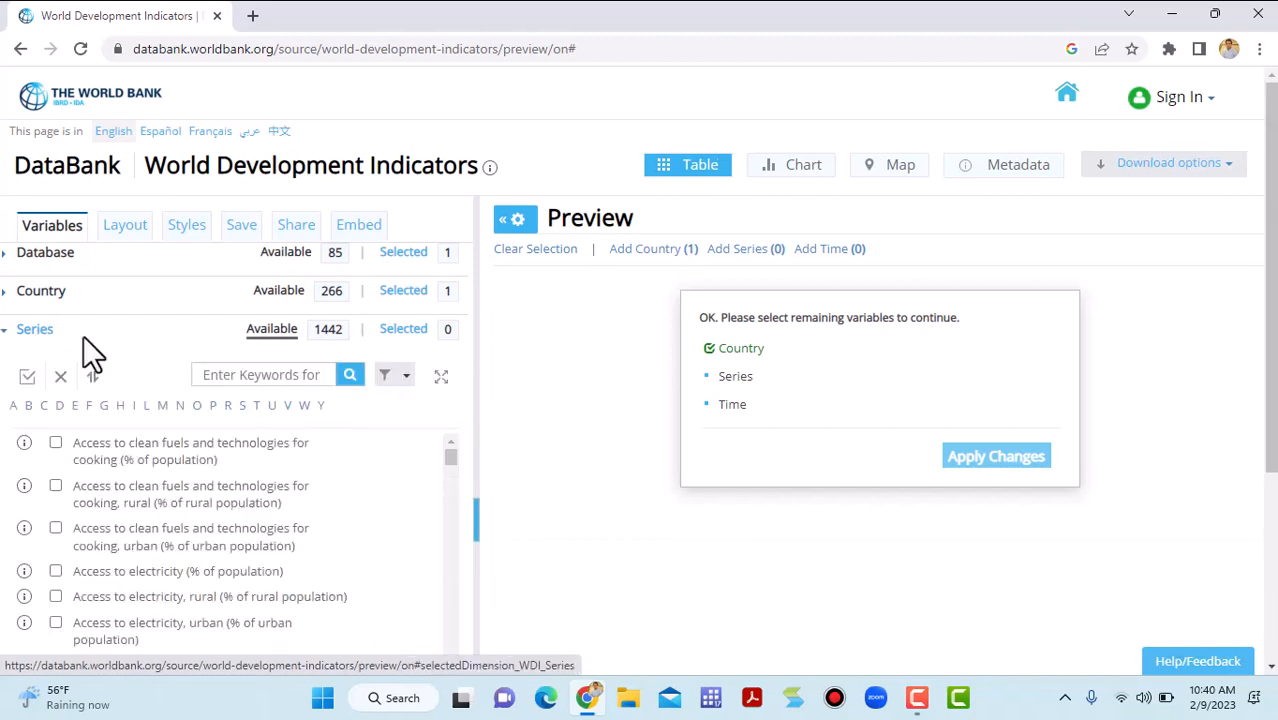
{"action": "left_click", "coordinate": [228, 374]}
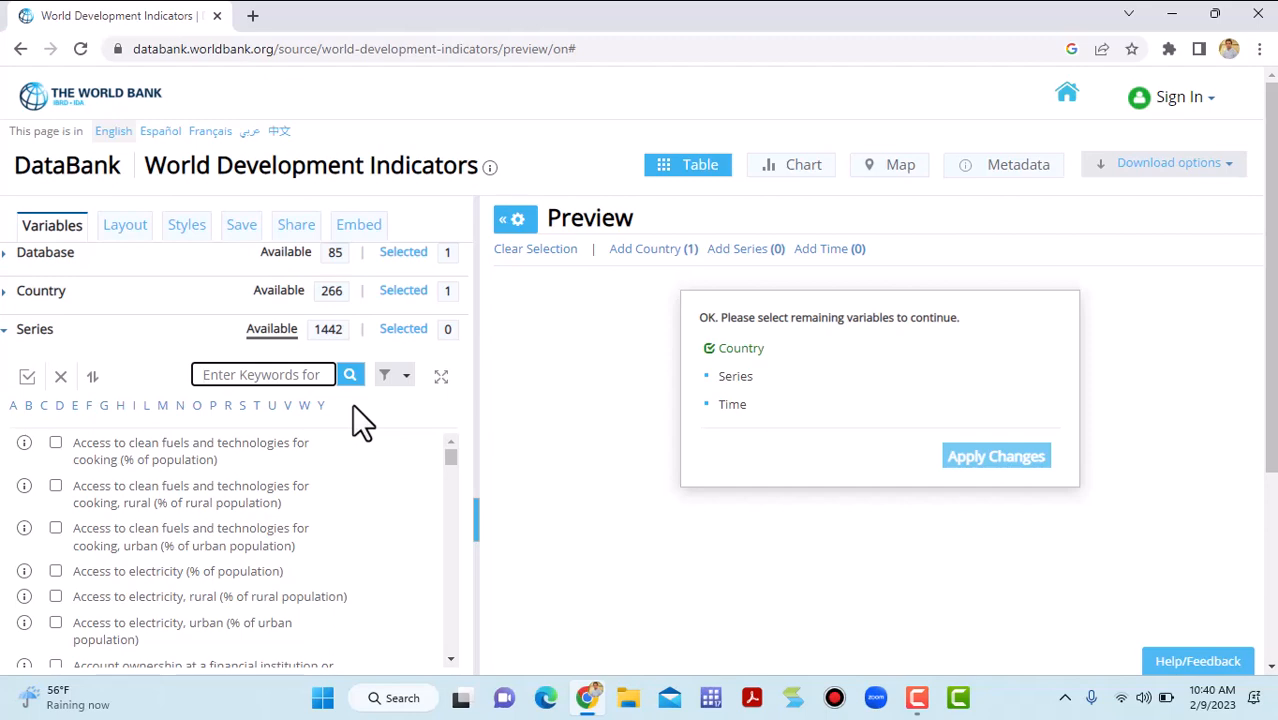
{"action": "left_click", "coordinate": [104, 406]}
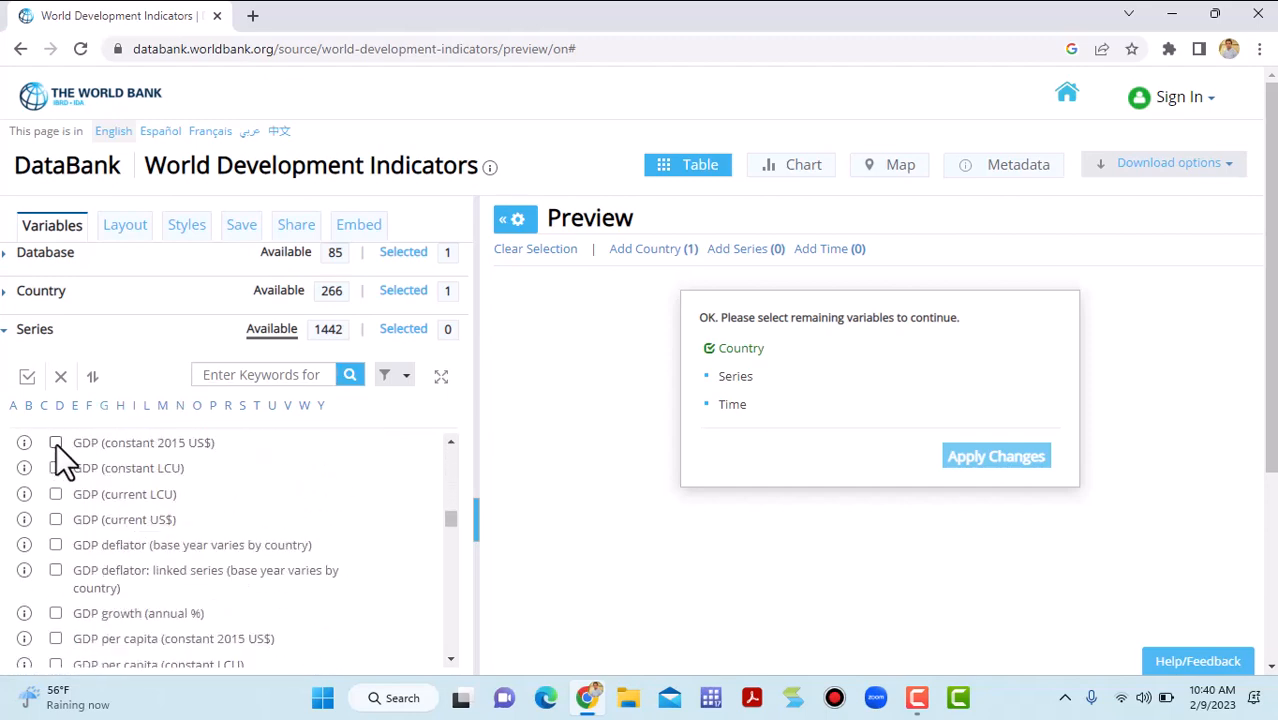
{"action": "left_click", "coordinate": [56, 443]}
Step: Search the series for "trade" and add Trade (% of GDP) to the selection
{"action": "left_click", "coordinate": [261, 375]}
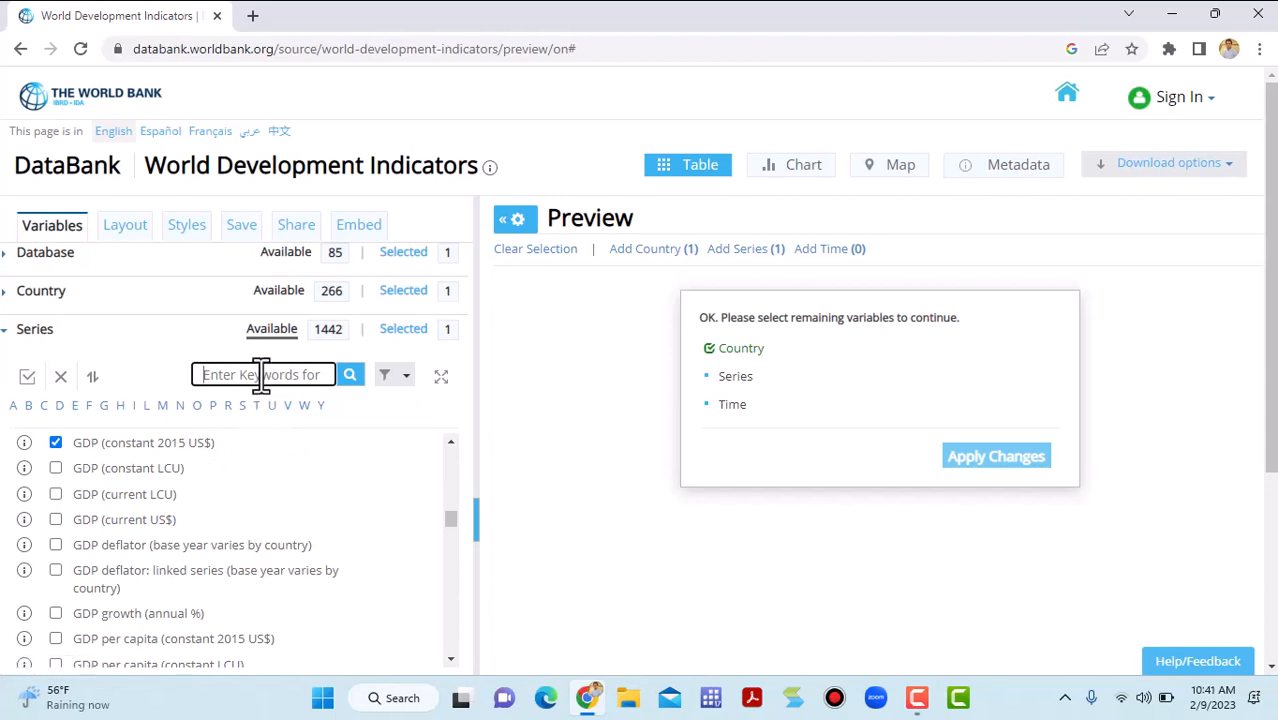
{"action": "type", "text": "trade"}
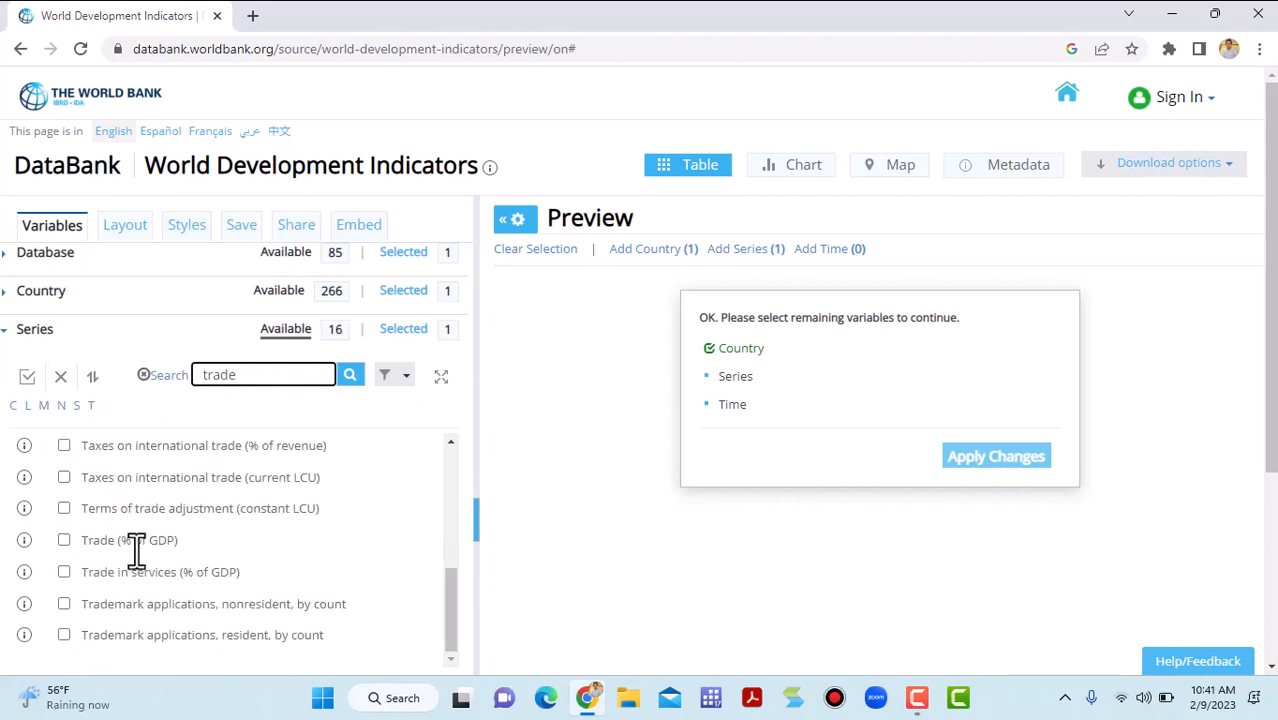
{"action": "left_click", "coordinate": [64, 540]}
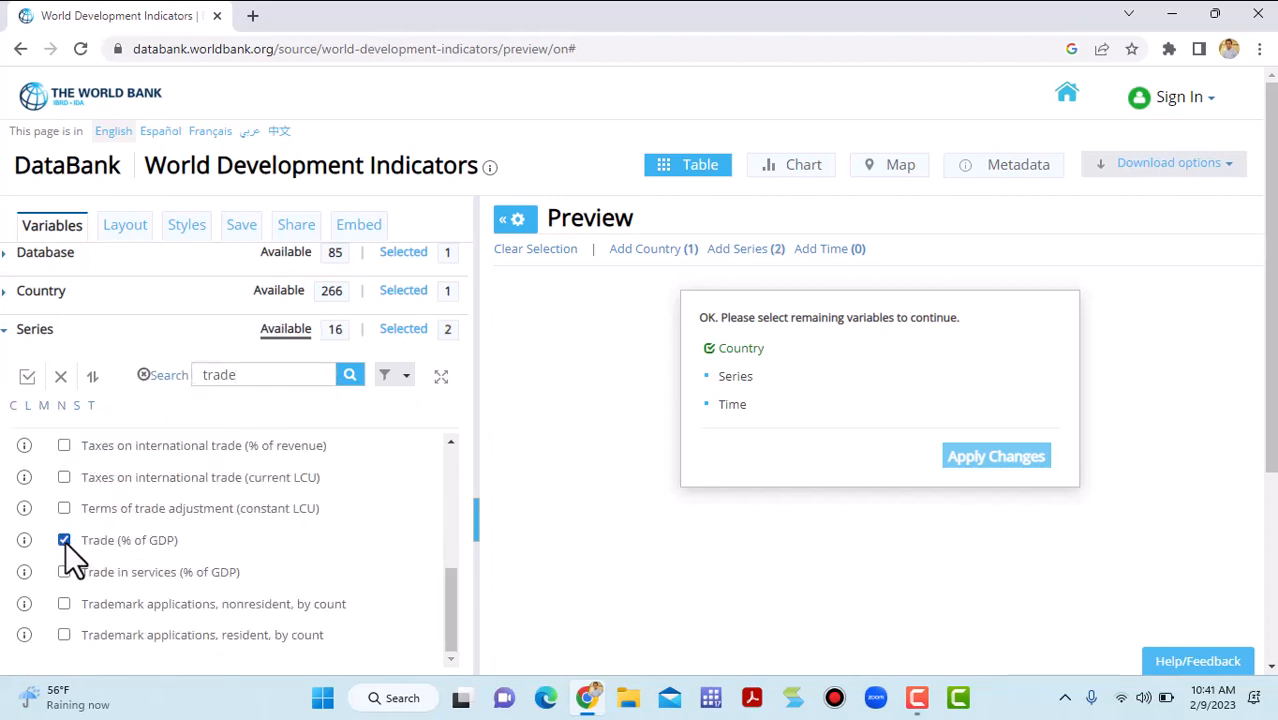
{"action": "left_click", "coordinate": [36, 330]}
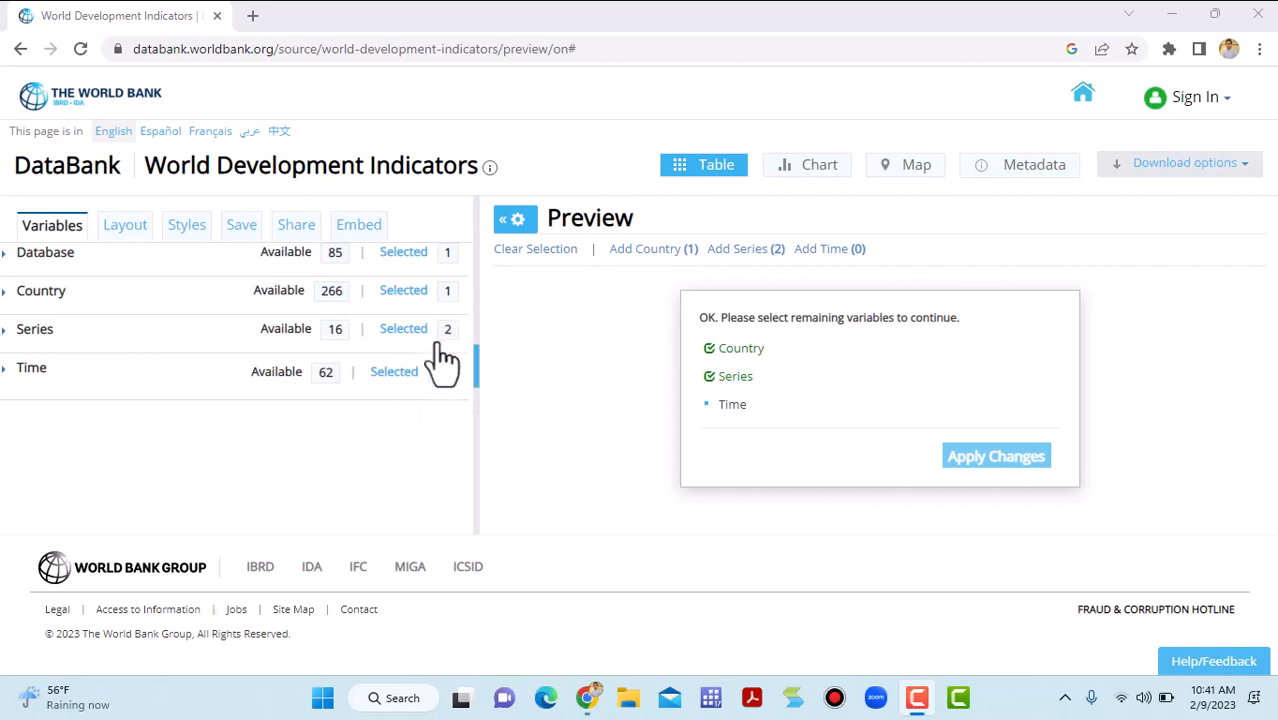
Step: Open the list of available years for the Time dimension
{"action": "left_click", "coordinate": [32, 370]}
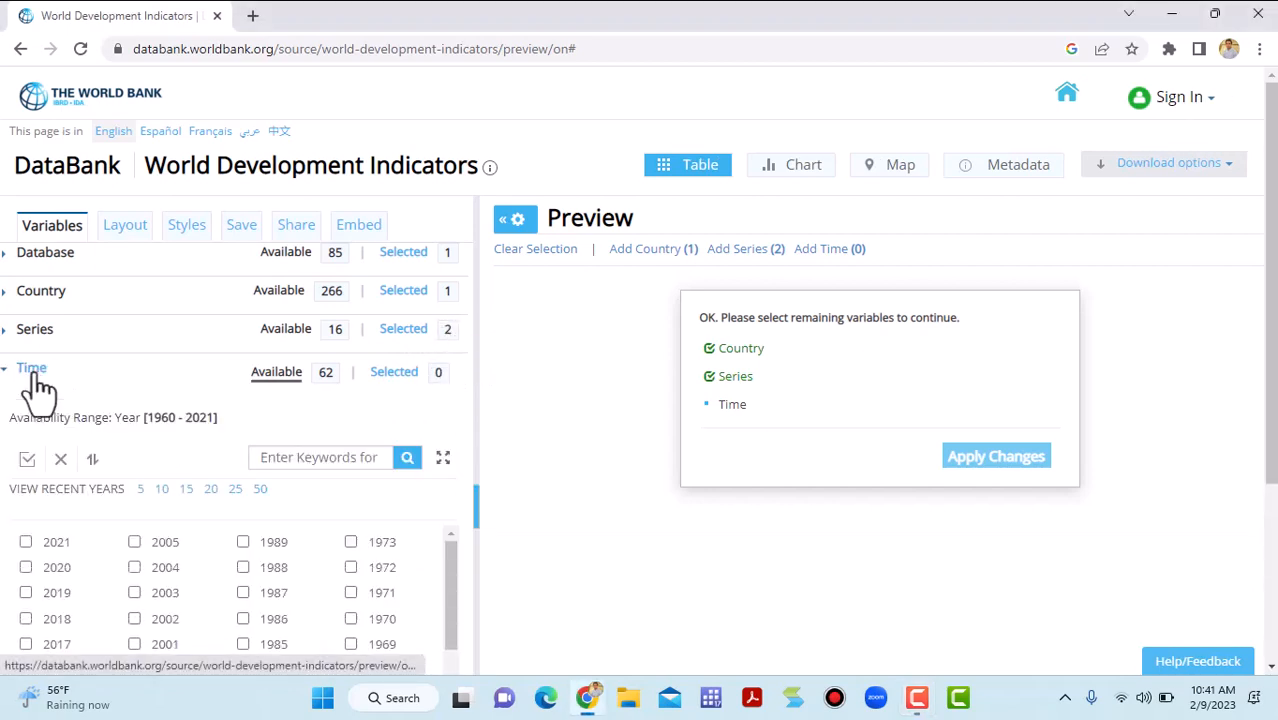
{"action": "left_click_drag", "start_coordinate": [1272, 232], "coordinate": [1272, 400]}
{"action": "scroll", "coordinate": [489, 440], "scroll_direction": "up", "scroll_amount": 1}
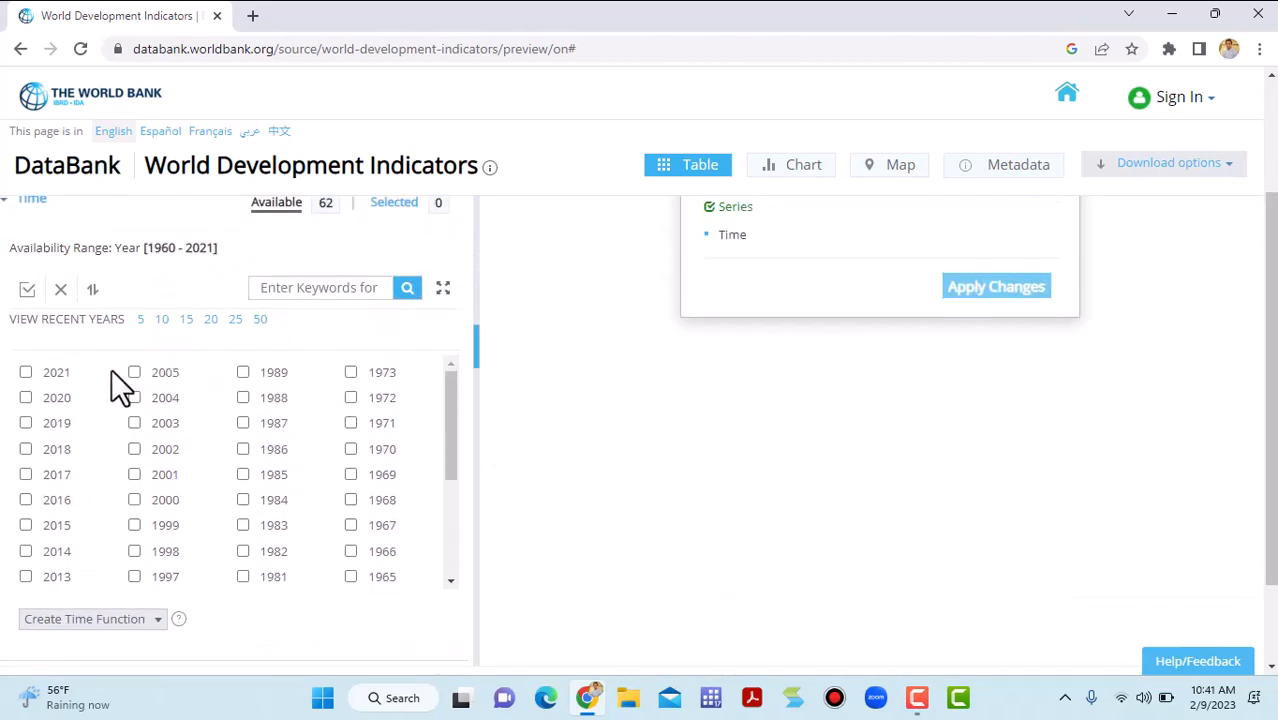
Step: Try selecting the individual years 2021, 2020, 2019 and 2018, and clear that selection
{"action": "left_click", "coordinate": [26, 372]}
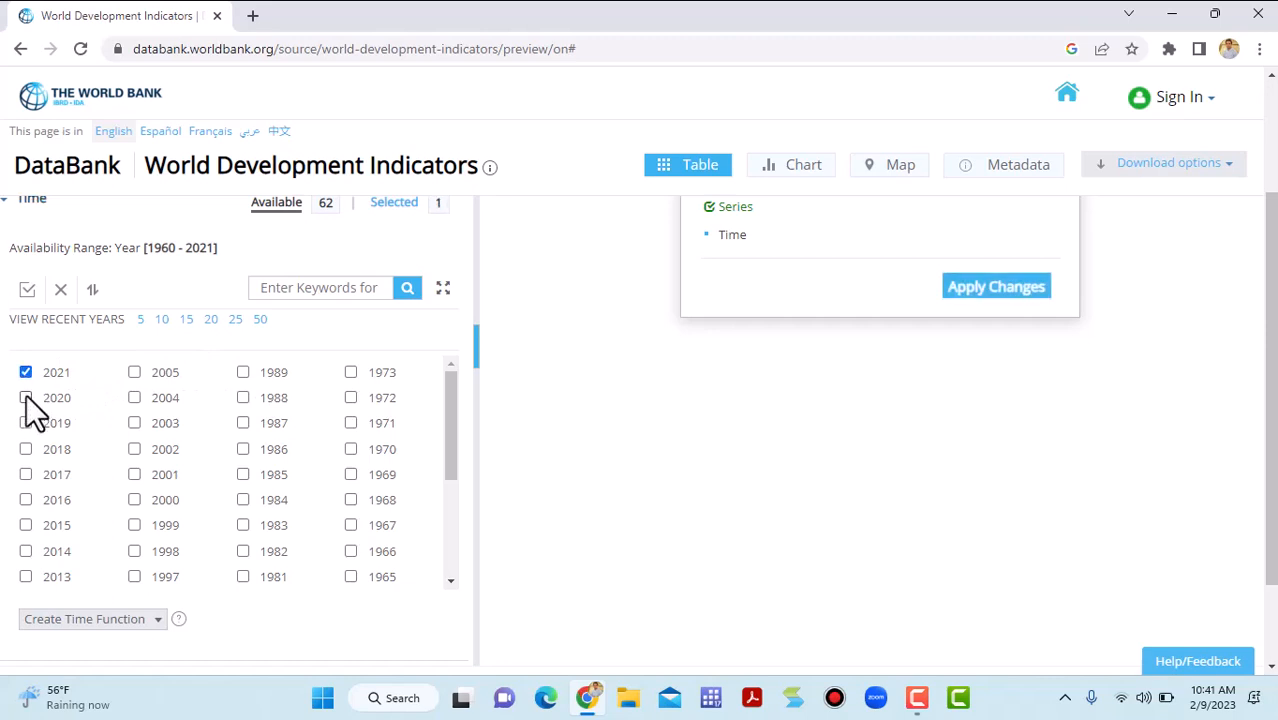
{"action": "left_click", "coordinate": [26, 397]}
{"action": "left_click", "coordinate": [26, 423]}
{"action": "left_click", "coordinate": [26, 449]}
{"action": "left_click", "coordinate": [60, 290]}
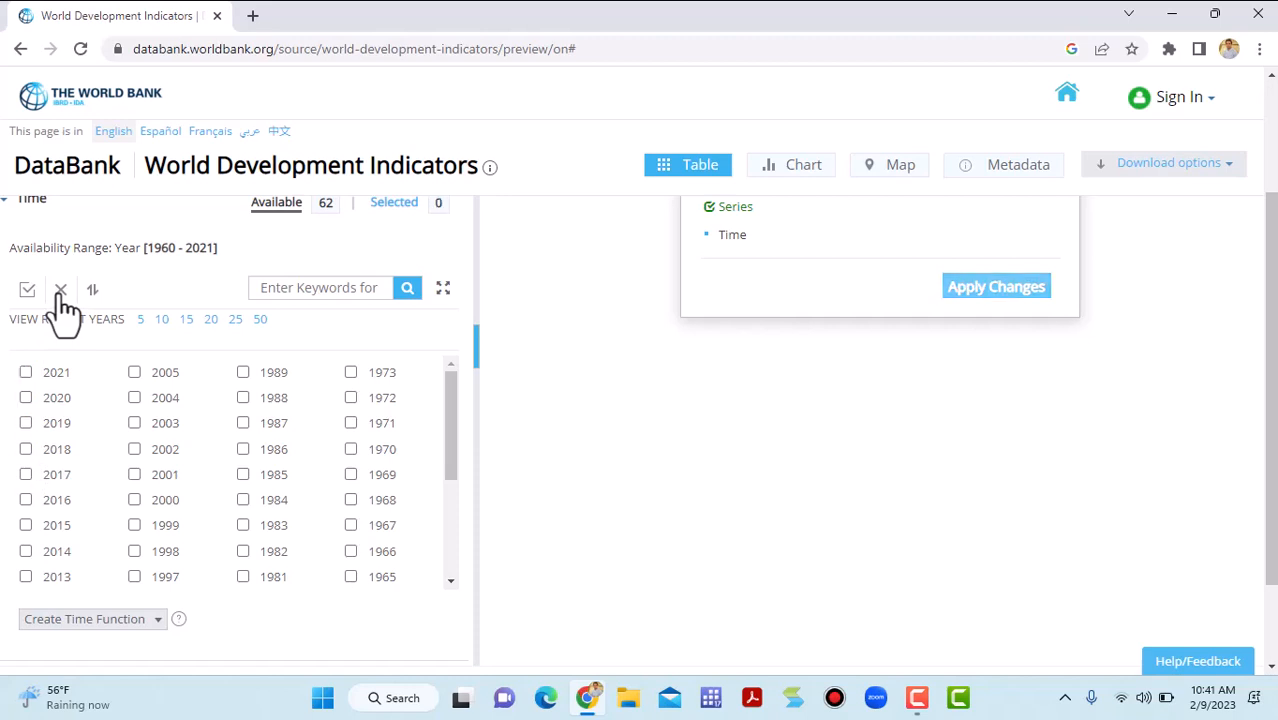
Step: Try the 5 and 10 most recent years, and clear both the selection and the year filter
{"action": "left_click", "coordinate": [141, 320]}
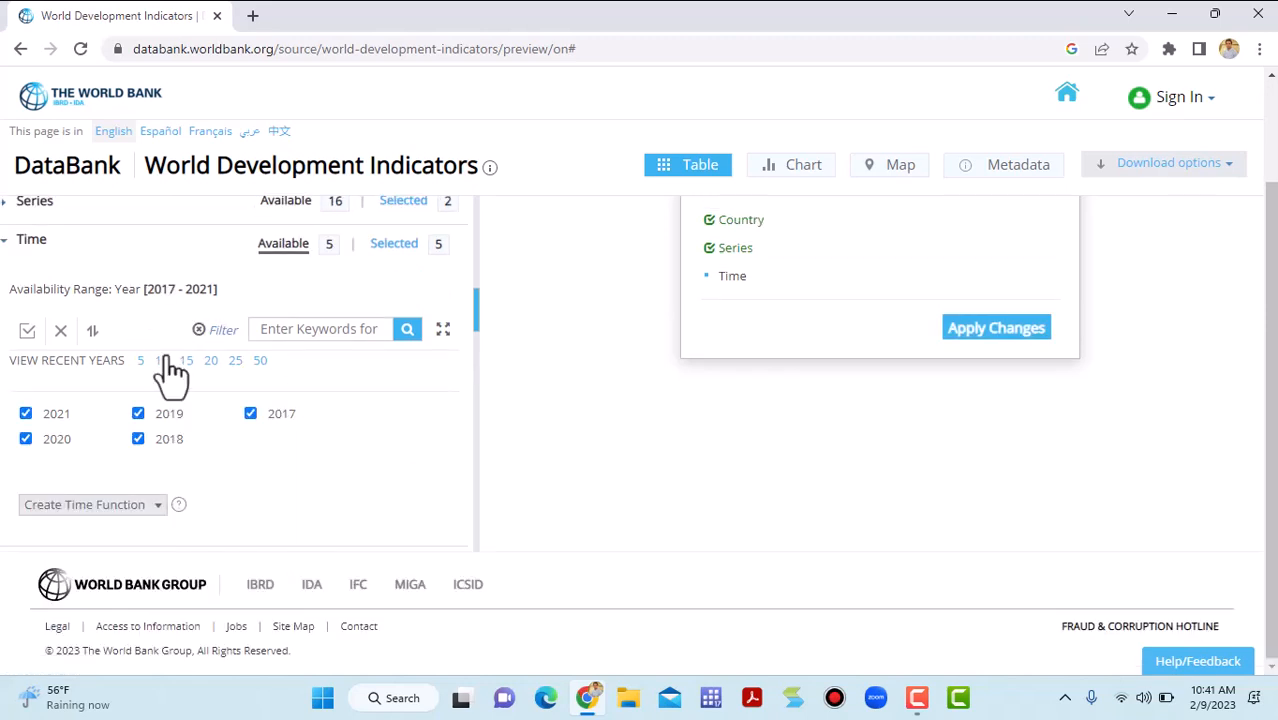
{"action": "left_click", "coordinate": [162, 361]}
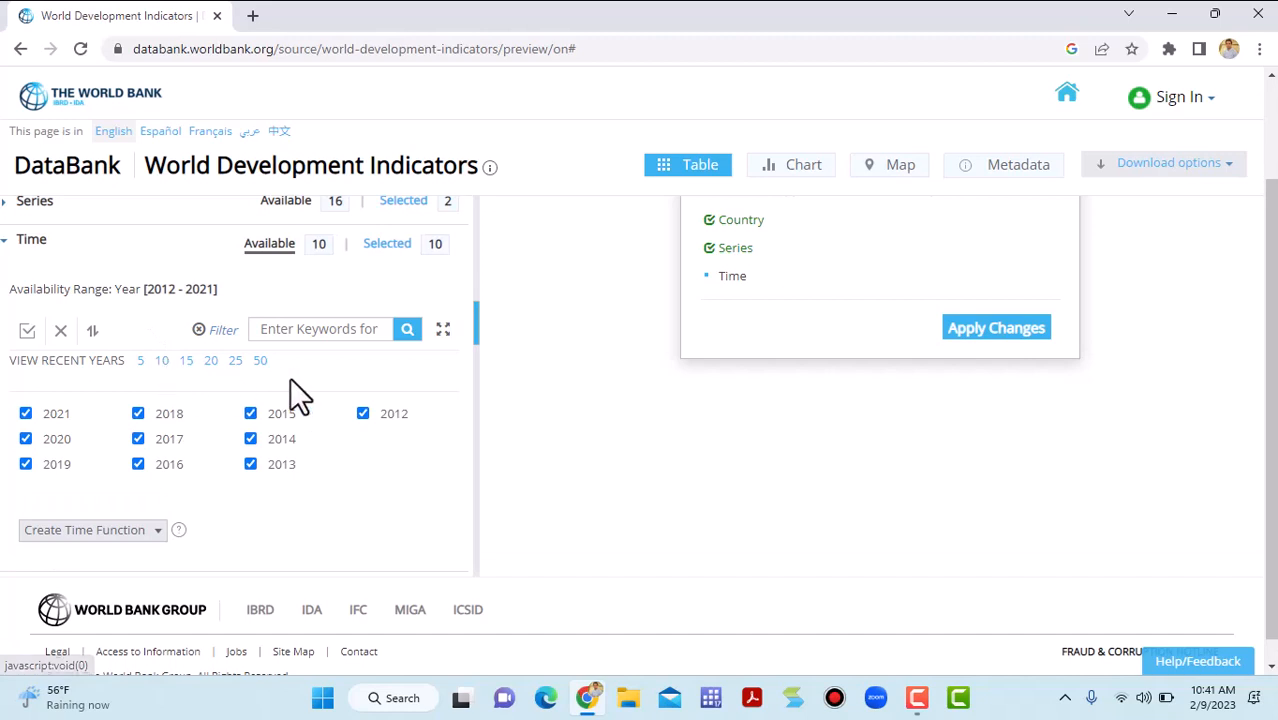
{"action": "left_click", "coordinate": [61, 334]}
{"action": "left_click", "coordinate": [222, 330]}
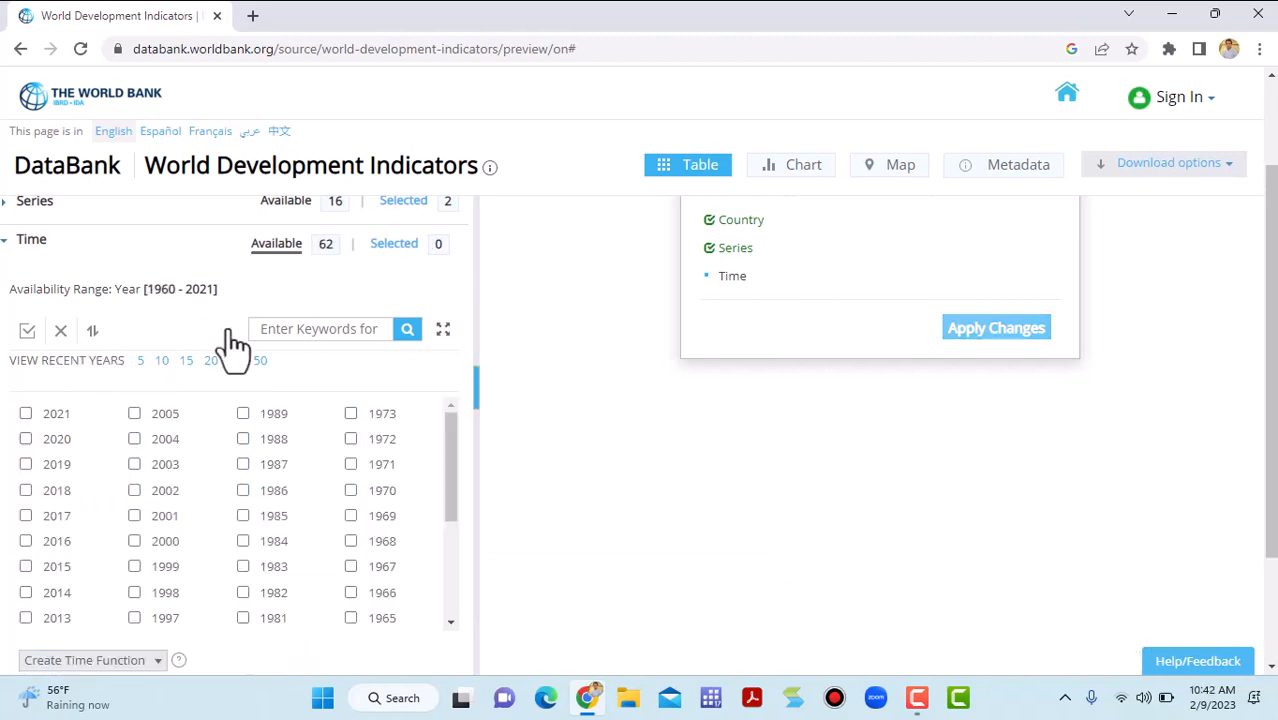
Step: Select all available years from 1960 to 2021 and apply the changes to generate the report
{"action": "left_click", "coordinate": [27, 333]}
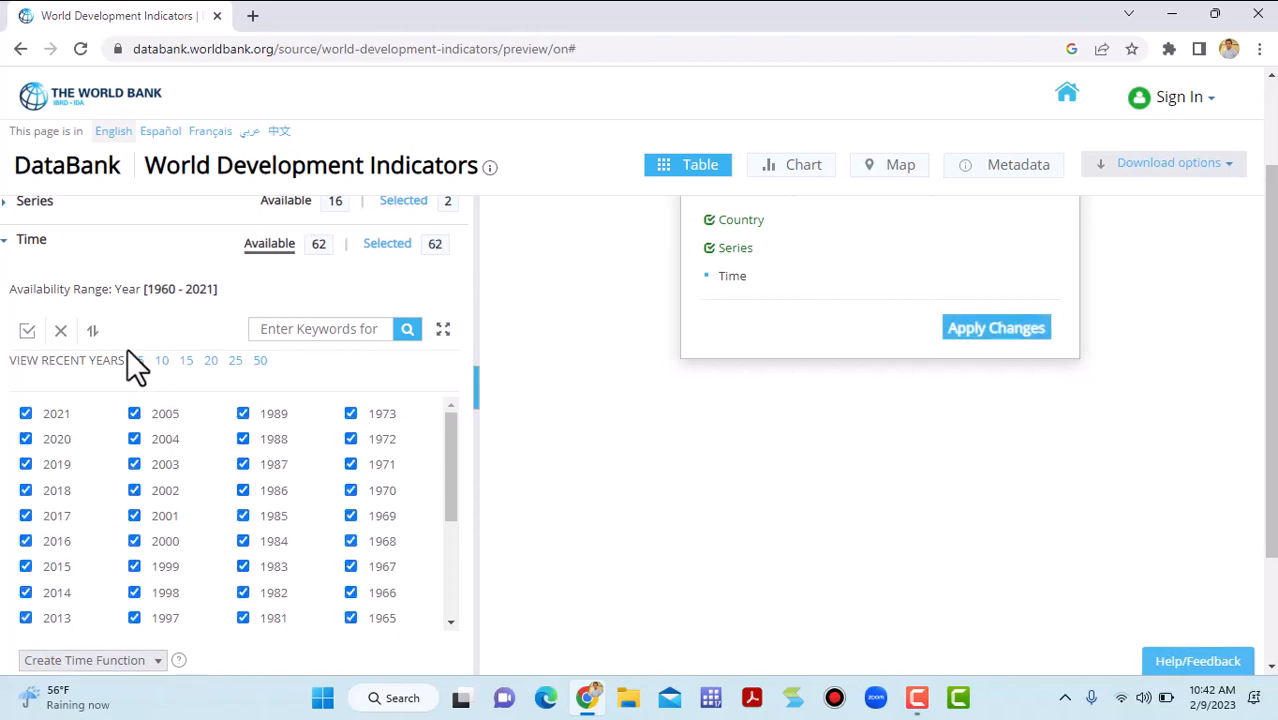
{"action": "left_click", "coordinate": [38, 245]}
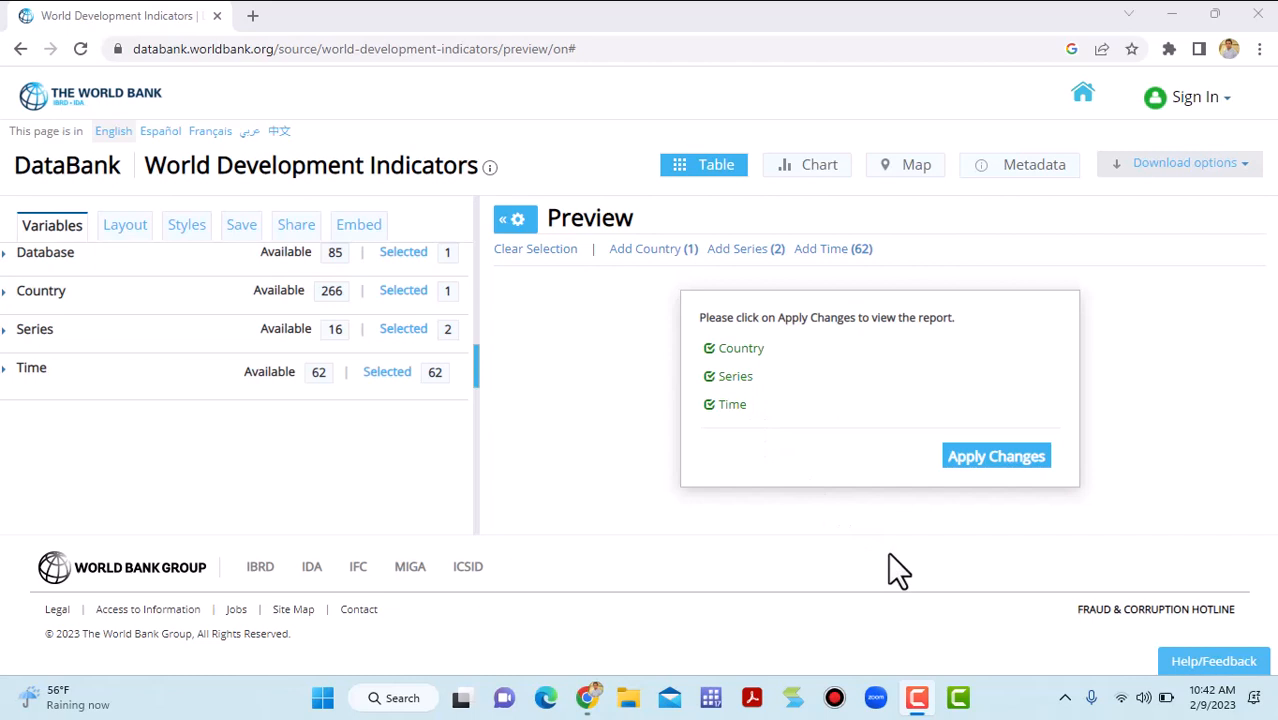
{"action": "left_click", "coordinate": [998, 462]}
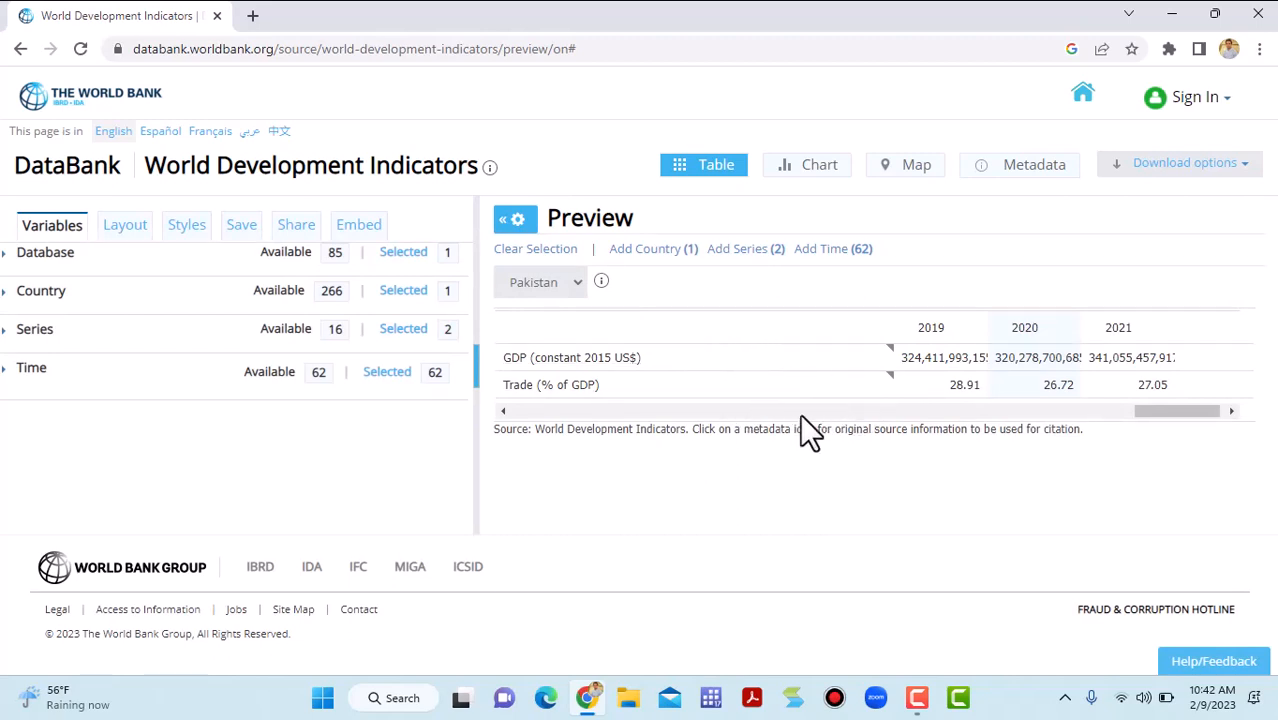
{"action": "key", "text": "F9"}
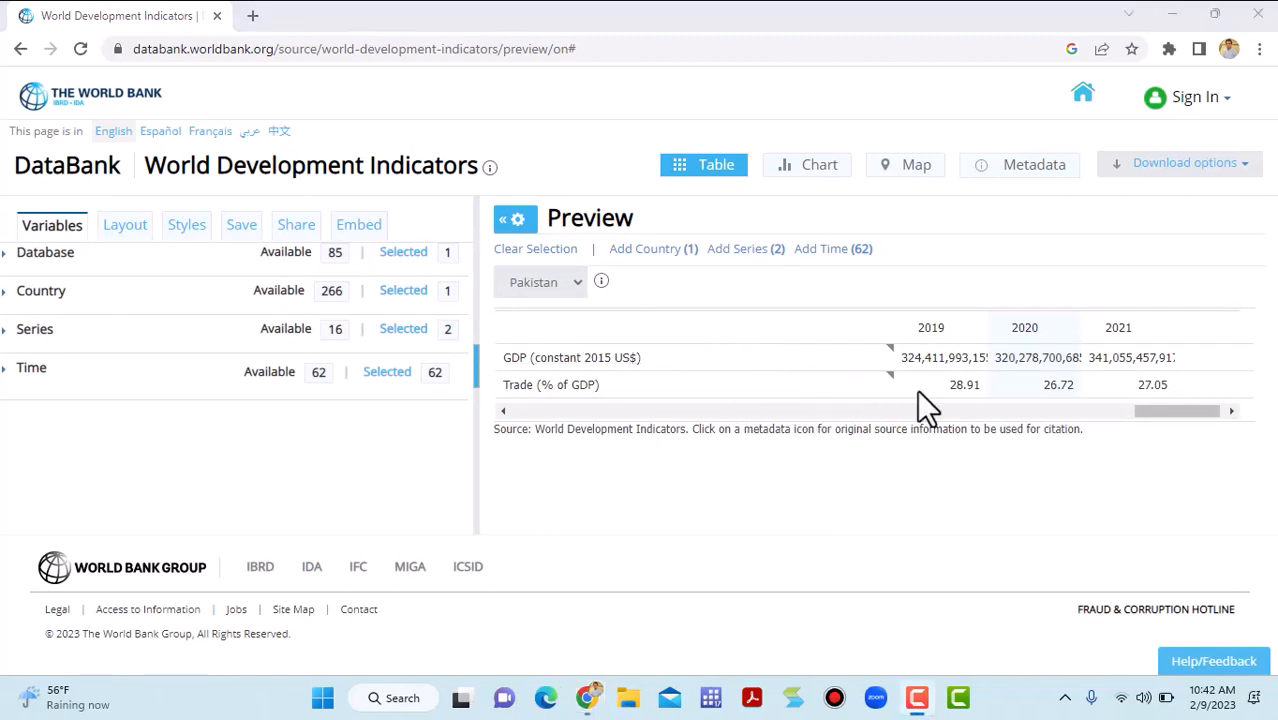
Step: Download the report data in Excel format and open the downloaded workbook
{"action": "left_click", "coordinate": [1247, 170]}
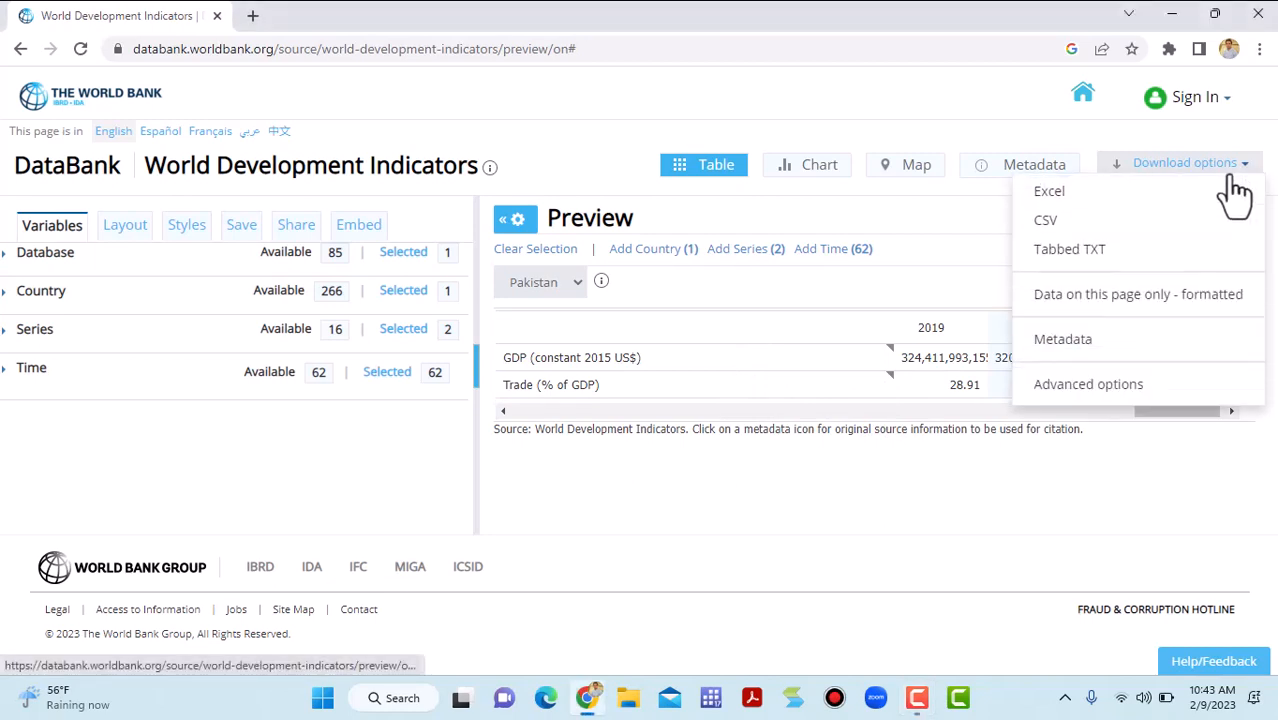
{"action": "left_click", "coordinate": [1100, 205]}
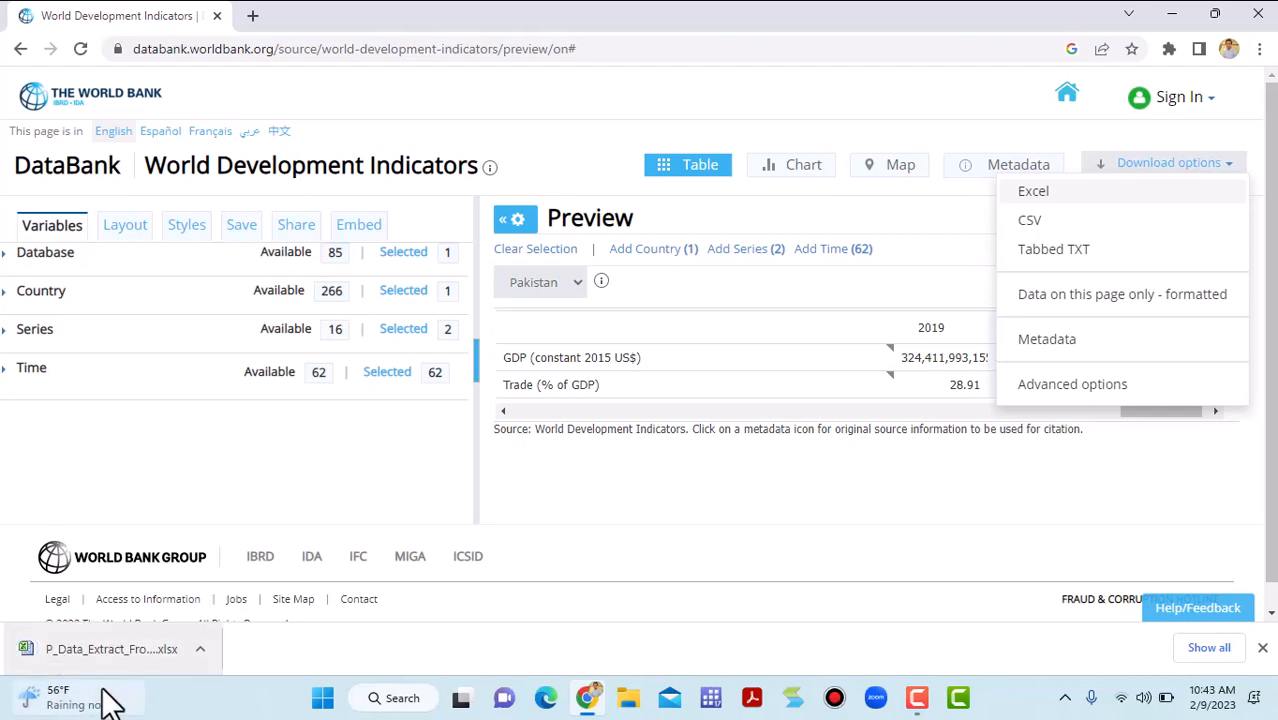
{"action": "left_click", "coordinate": [70, 645]}
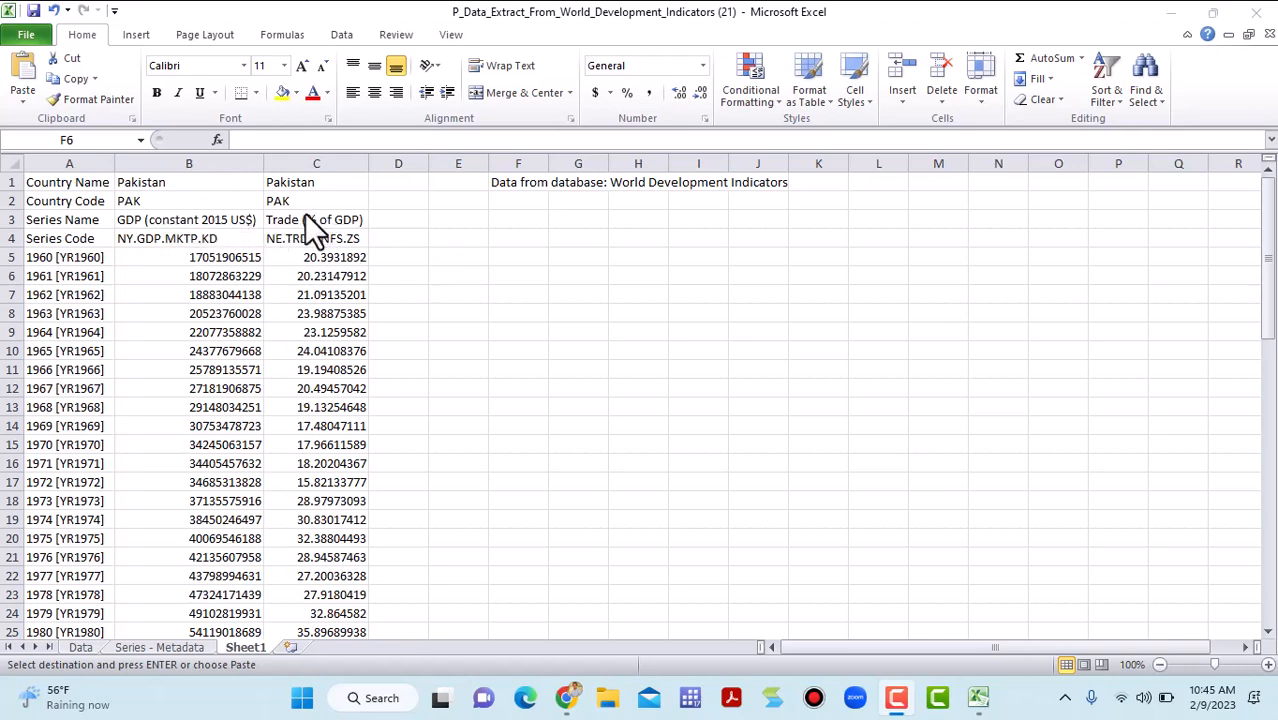
Step: Review the yearly GDP and trade data for Pakistan down to 2021 in Sheet1 of the Excel workbook
{"action": "left_click", "coordinate": [378, 235]}
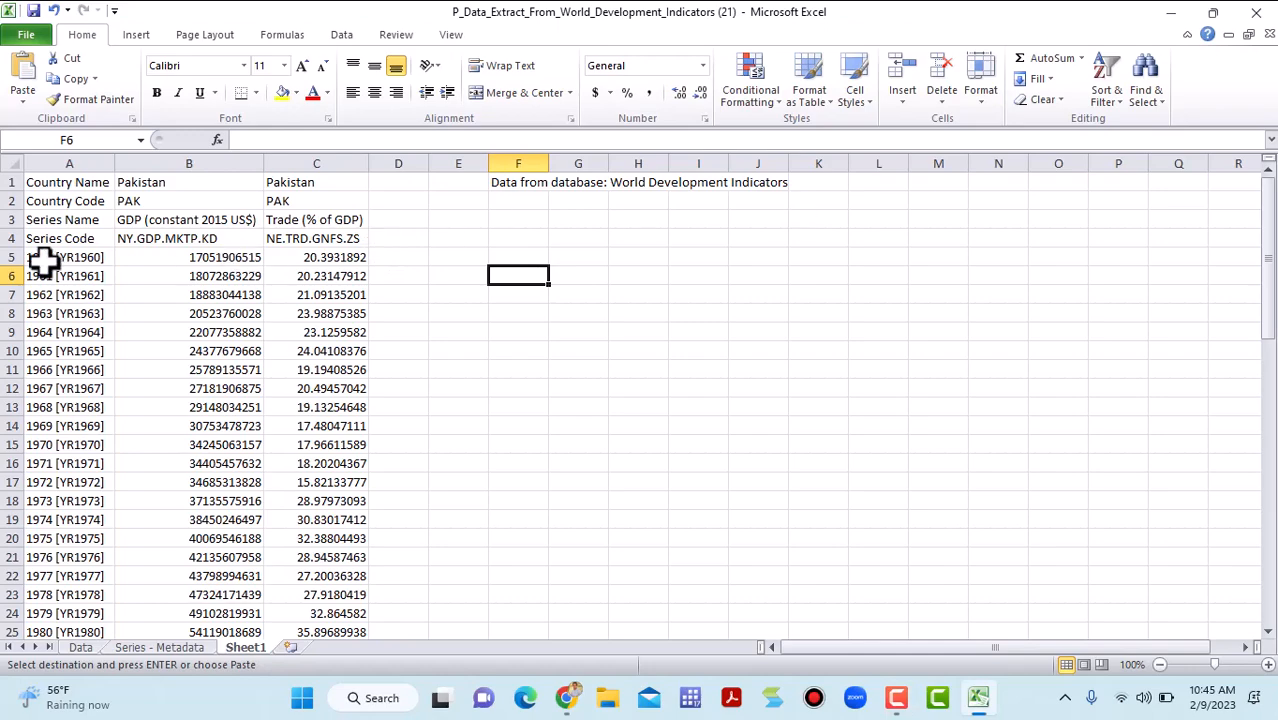
{"action": "left_click_drag", "start_coordinate": [1268, 240], "coordinate": [1270, 588]}
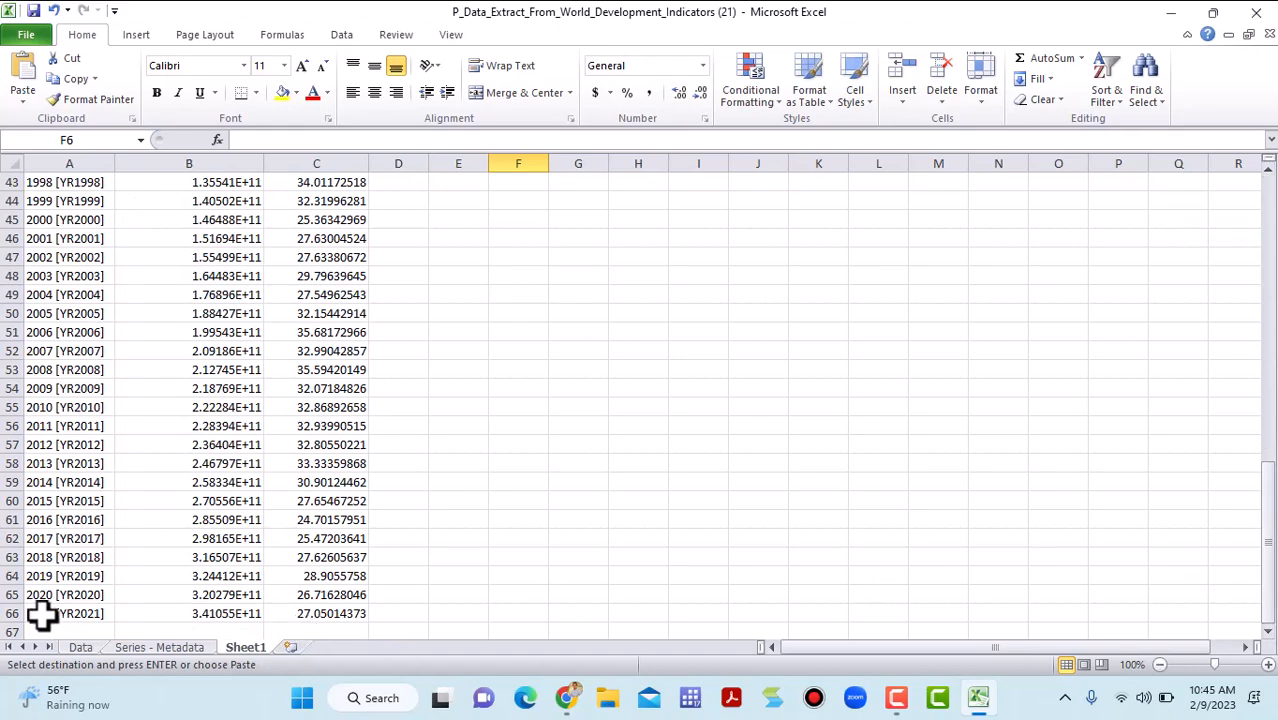